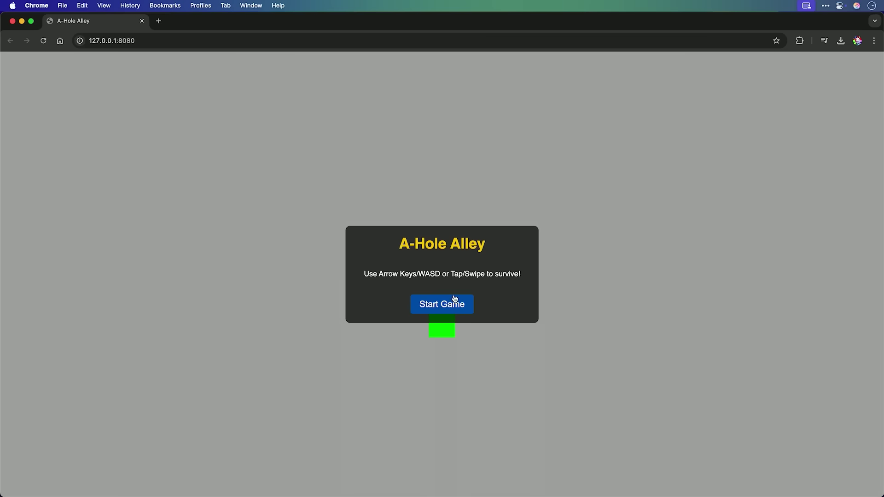
Start an A-Hole Alley game and steer the green block left and right past brown obstacles.
{"action": "left_click", "coordinate": [453, 301]}
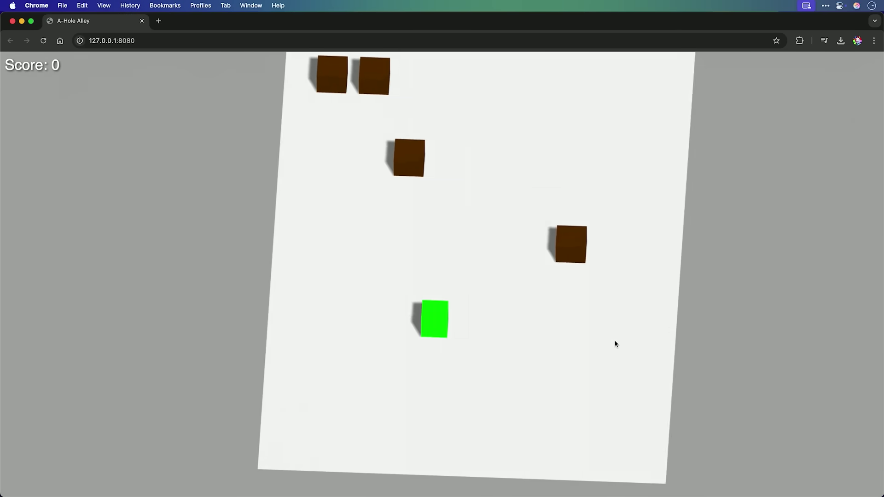
{"action": "key", "text": "Right"}
{"action": "key", "text": "Left"}
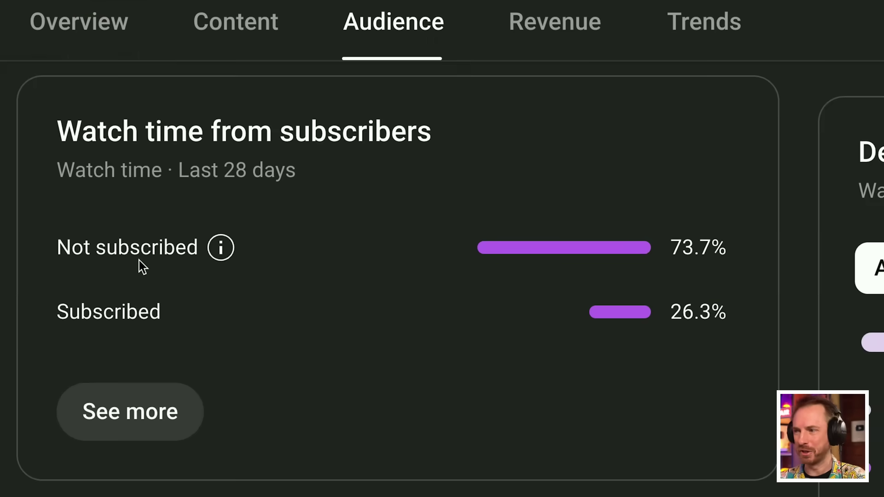
Highlight the 73.7% non-subscriber watch-time share on the Audience tab.
{"action": "left_click_drag", "start_coordinate": [675, 249], "coordinate": [722, 249]}
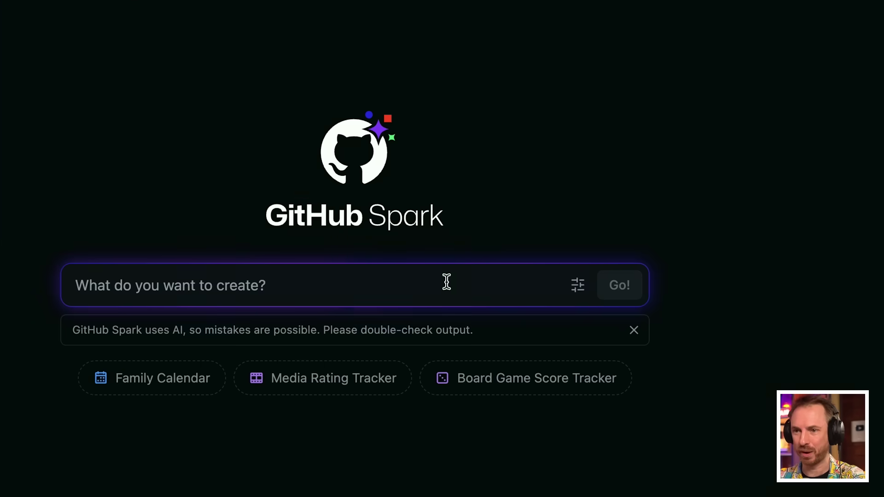
Check Spark's AI models and describe an app of Creator Magic's popular videos with AI-suggested ideas.
{"action": "left_click", "coordinate": [573, 289]}
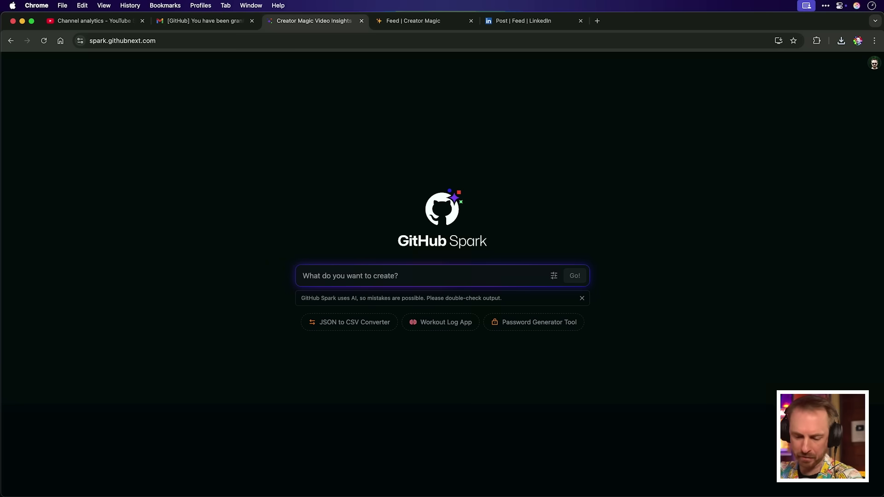
{"action": "type", "text": "c"}
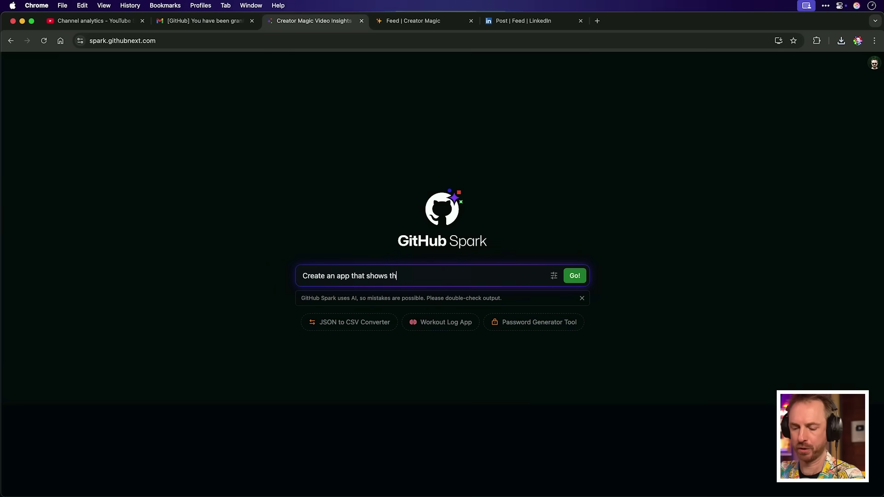
{"action": "type", "text": "pular videos on Creator Magic YouTube over the last 1 year and uses AI to suggest new ideas!"}
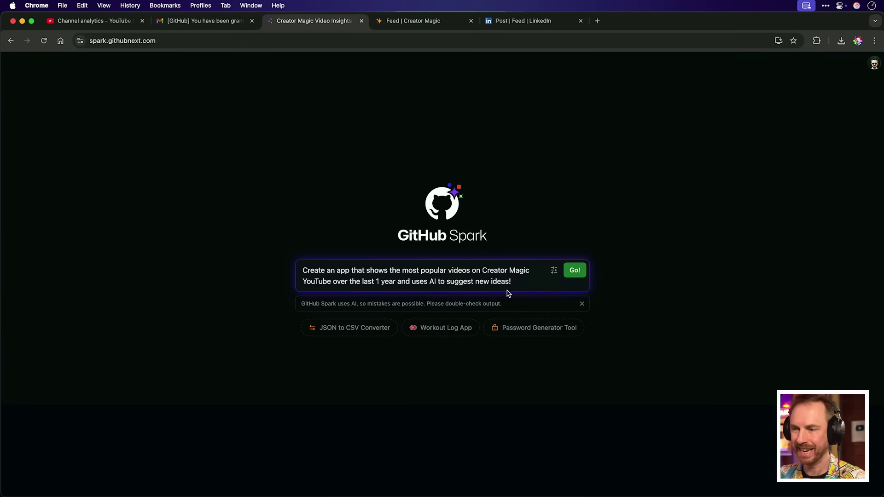
{"action": "key", "text": "shift+Return"}
{"action": "key", "text": "shift+Return"}
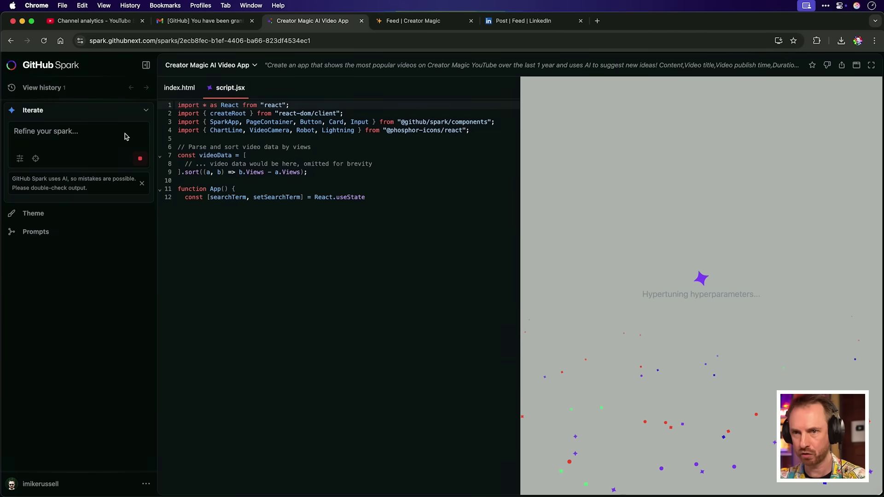
Browse the generated app's Theme options and the prompts behind it in the sidebar.
{"action": "left_click", "coordinate": [33, 212]}
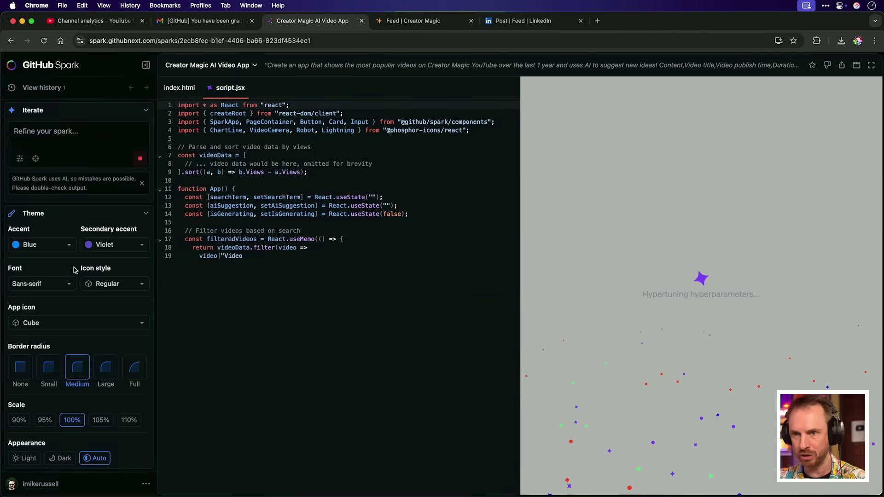
{"action": "scroll", "coordinate": [90, 373], "scroll_direction": "down", "scroll_amount": 1}
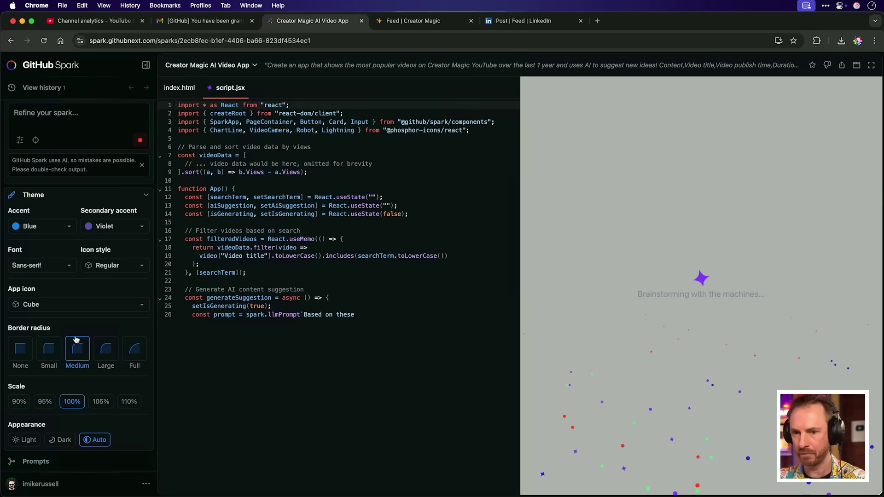
{"action": "left_click", "coordinate": [57, 462]}
{"action": "left_click", "coordinate": [99, 195]}
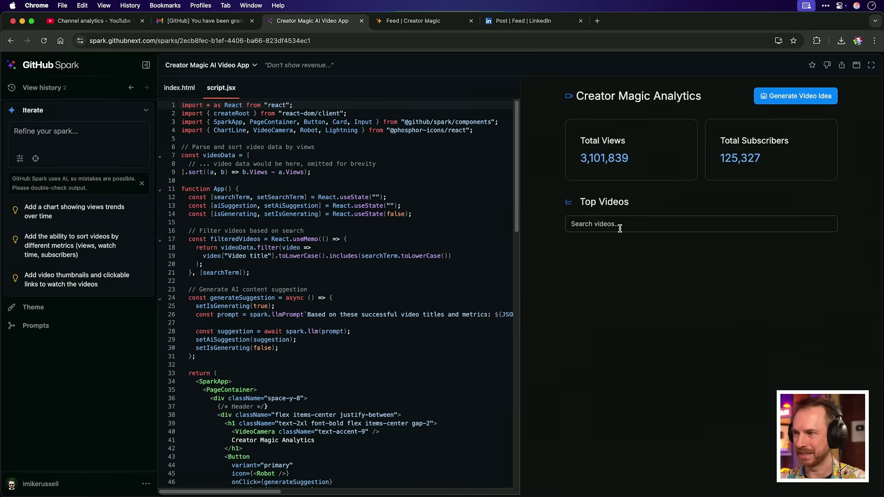
Generate three successive AI video ideas, reaching 'Top 5 AI Tools to Supercharge Productivity in 2023'.
{"action": "left_click", "coordinate": [807, 100]}
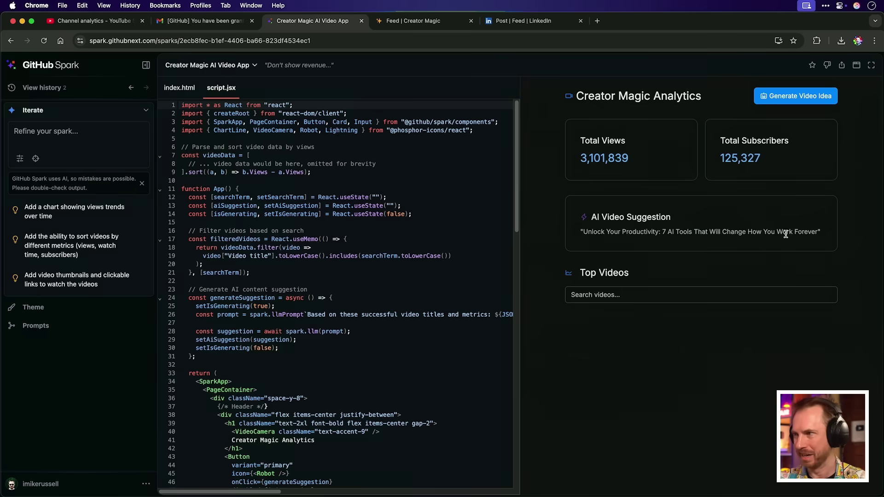
{"action": "left_click", "coordinate": [802, 98]}
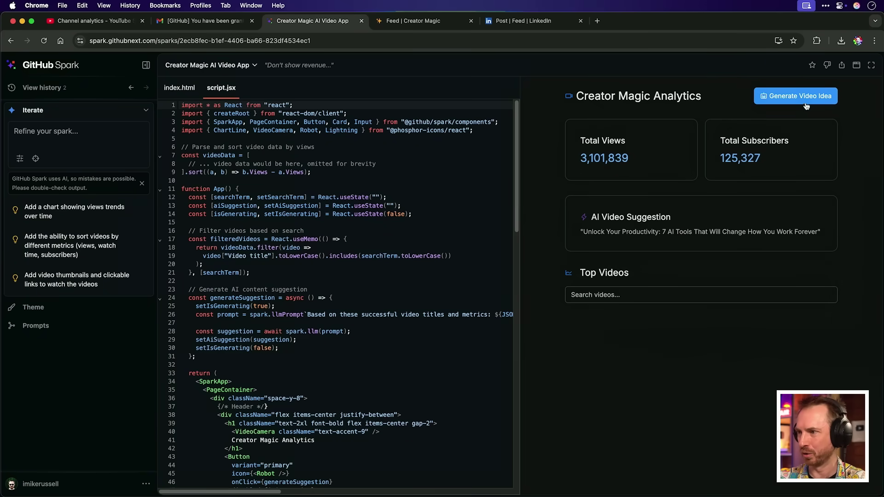
{"action": "left_click", "coordinate": [804, 102]}
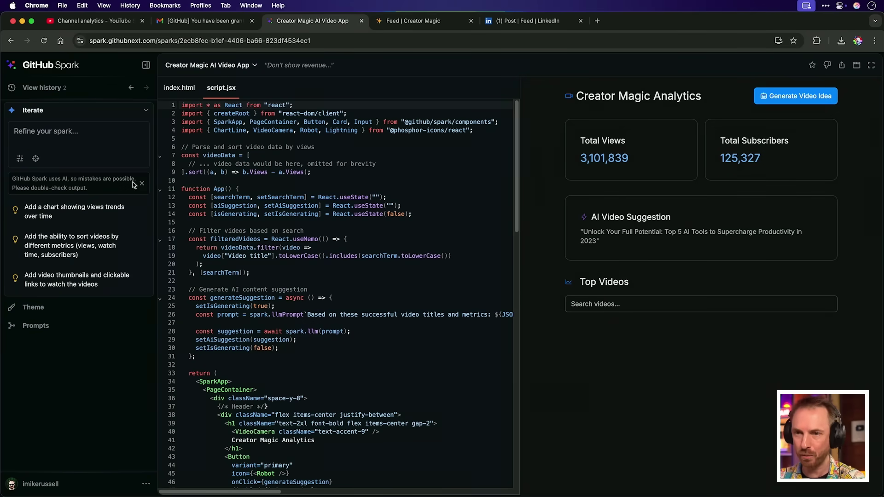
{"action": "mouse_move", "coordinate": [69, 244]}
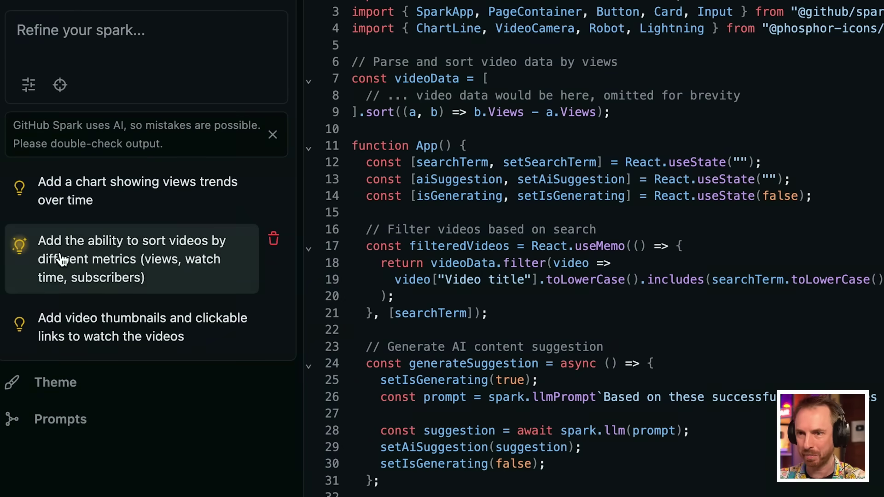
Apply the 'Add a chart showing views trends over time' suggestion from the Iterate panel.
{"action": "left_click", "coordinate": [94, 202]}
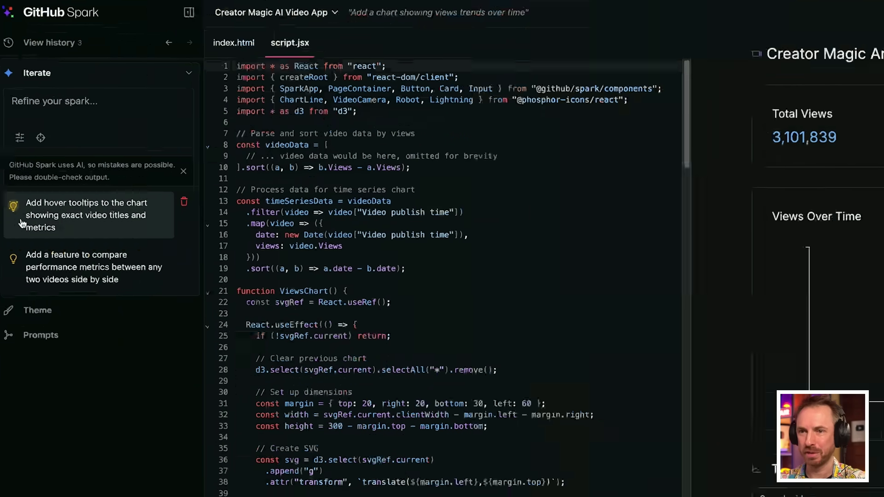
{"action": "mouse_move", "coordinate": [132, 259]}
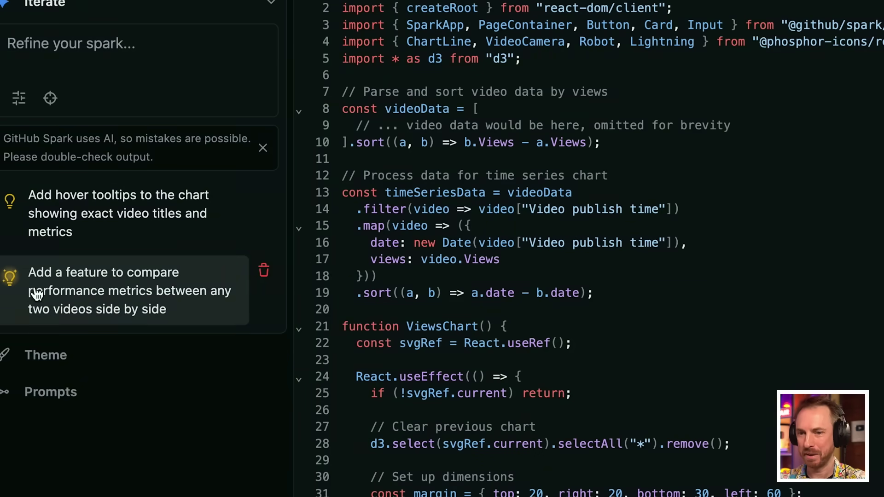
Set the app's accent colour to Tomato and its secondary accent to Mint.
{"action": "left_click", "coordinate": [37, 286]}
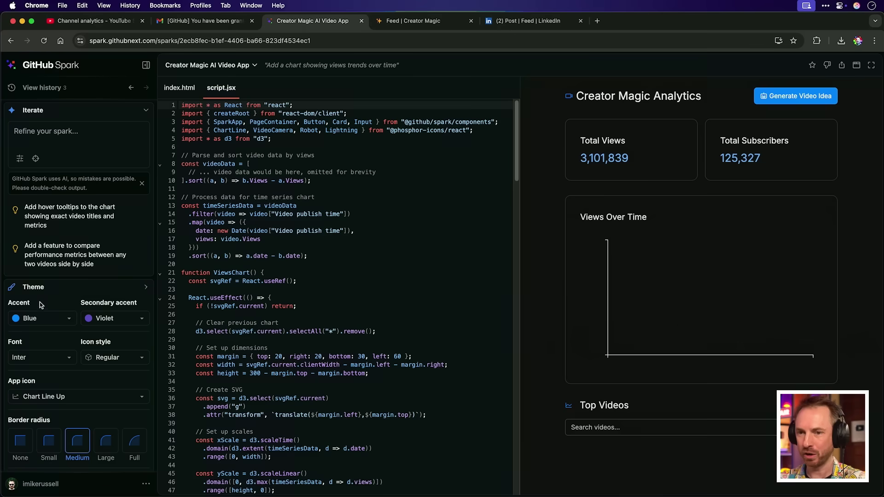
{"action": "left_click", "coordinate": [39, 320]}
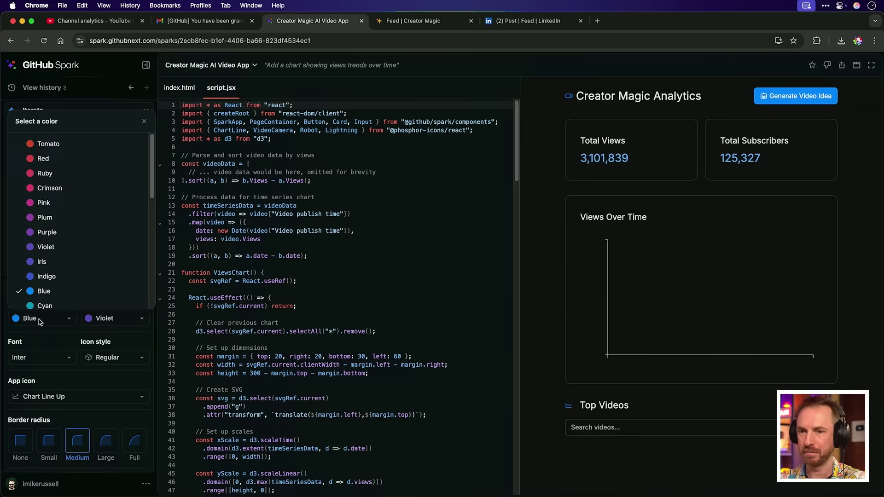
{"action": "left_click", "coordinate": [46, 144]}
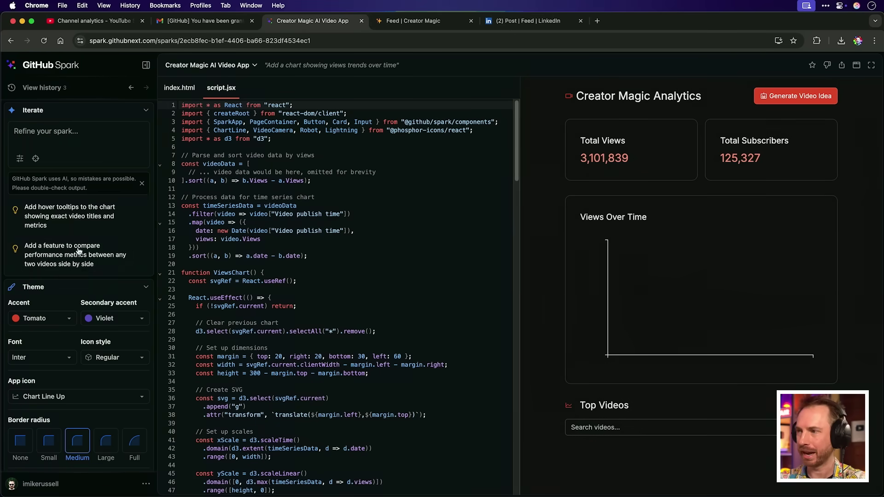
{"action": "left_click", "coordinate": [98, 320]}
{"action": "scroll", "coordinate": [115, 244], "scroll_direction": "down", "scroll_amount": 5}
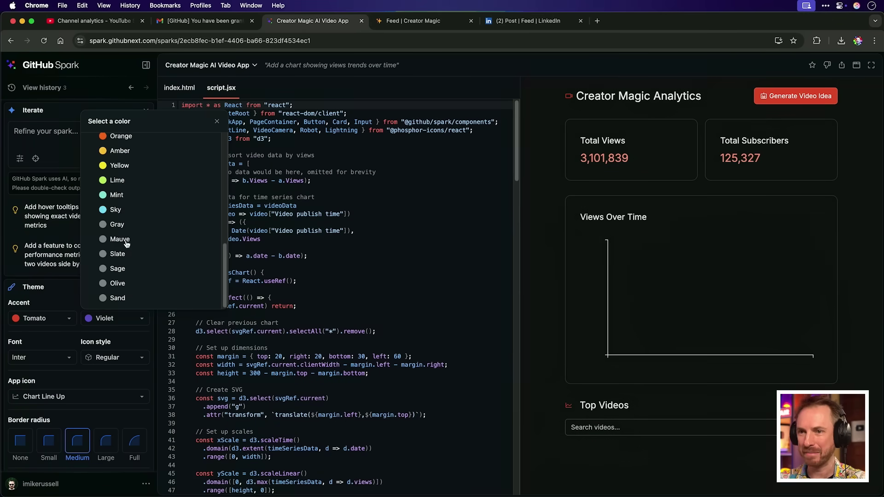
{"action": "left_click", "coordinate": [116, 195]}
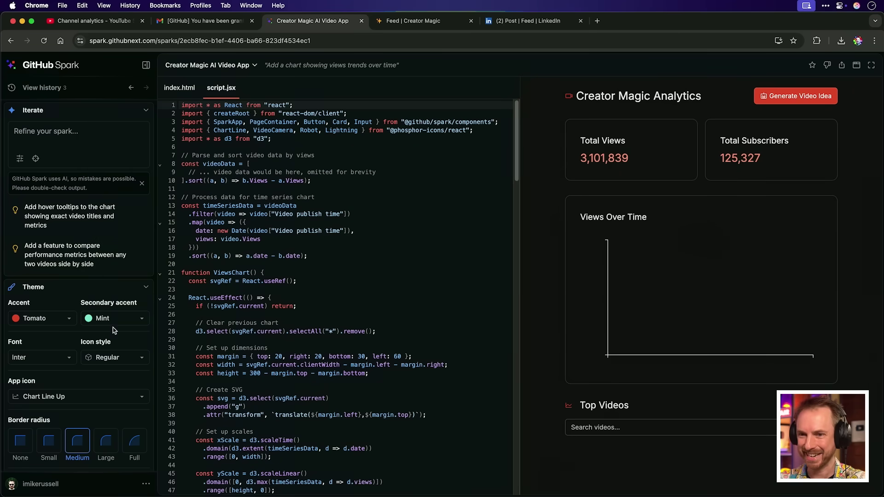
Switch the app to a Monospace font with filled-style icons.
{"action": "scroll", "coordinate": [73, 347], "scroll_direction": "down", "scroll_amount": 2}
{"action": "scroll", "coordinate": [45, 274], "scroll_direction": "down", "scroll_amount": 3}
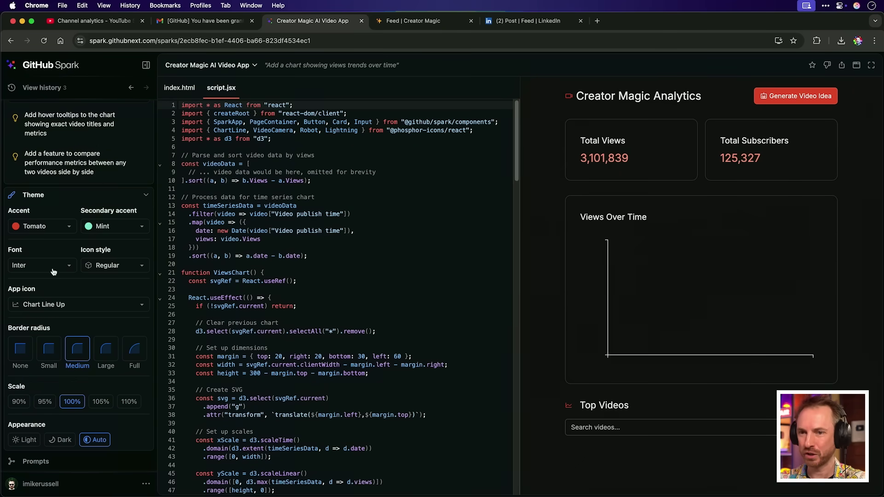
{"action": "left_click", "coordinate": [53, 271]}
{"action": "left_click", "coordinate": [58, 374]}
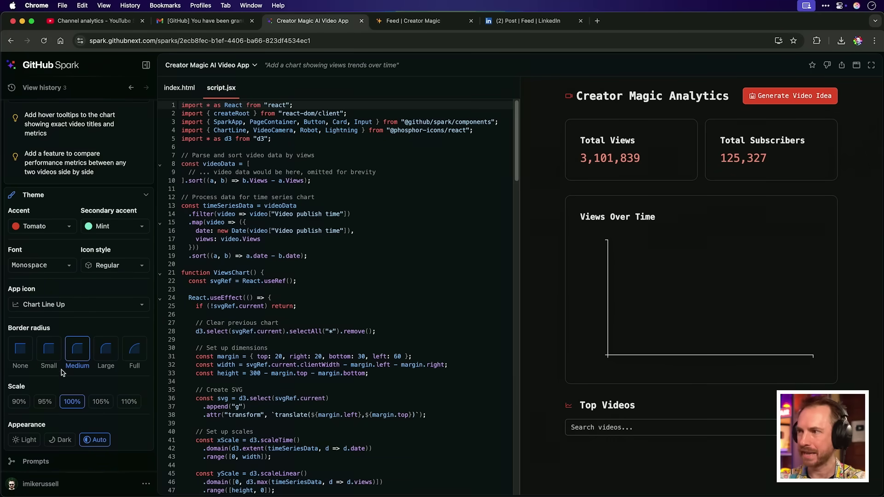
{"action": "left_click", "coordinate": [105, 266]}
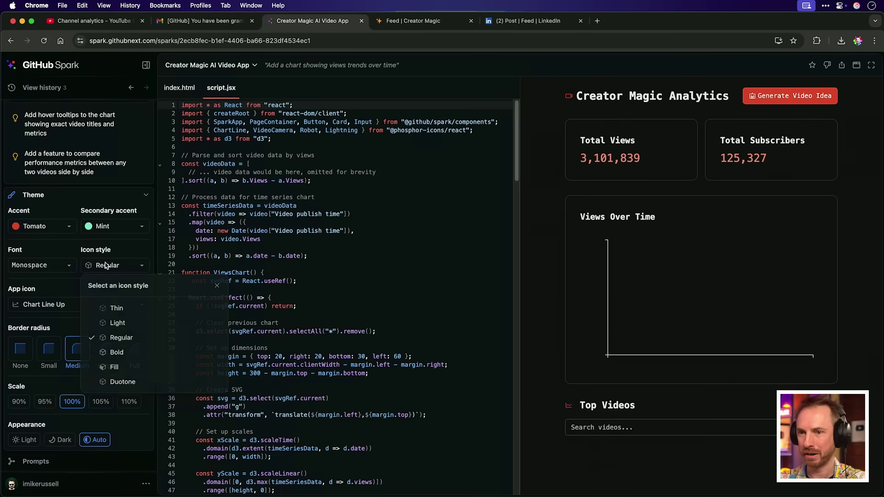
{"action": "left_click", "coordinate": [116, 366]}
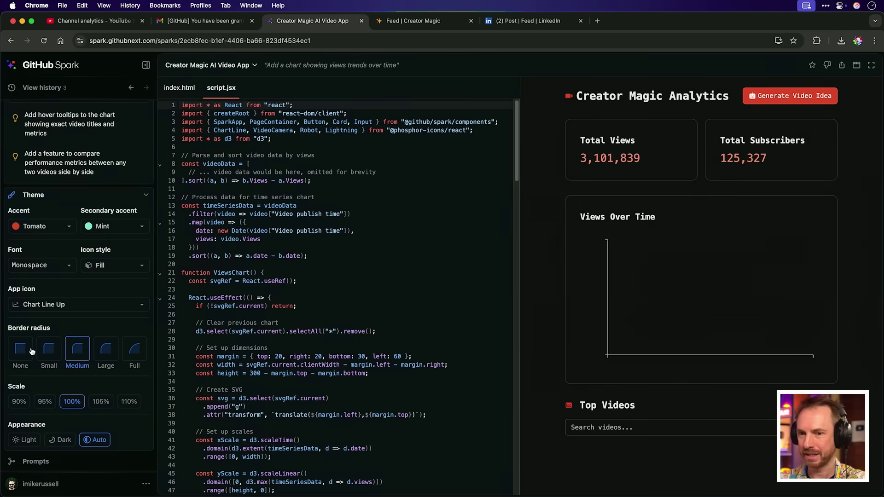
Set Full border radius and 110% scale, then show the app's stored prompt.
{"action": "left_click", "coordinate": [135, 354]}
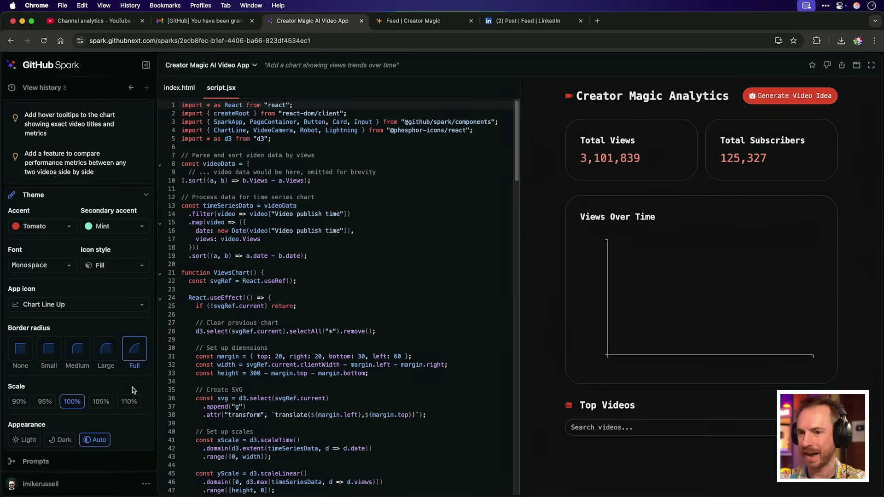
{"action": "left_click", "coordinate": [130, 402]}
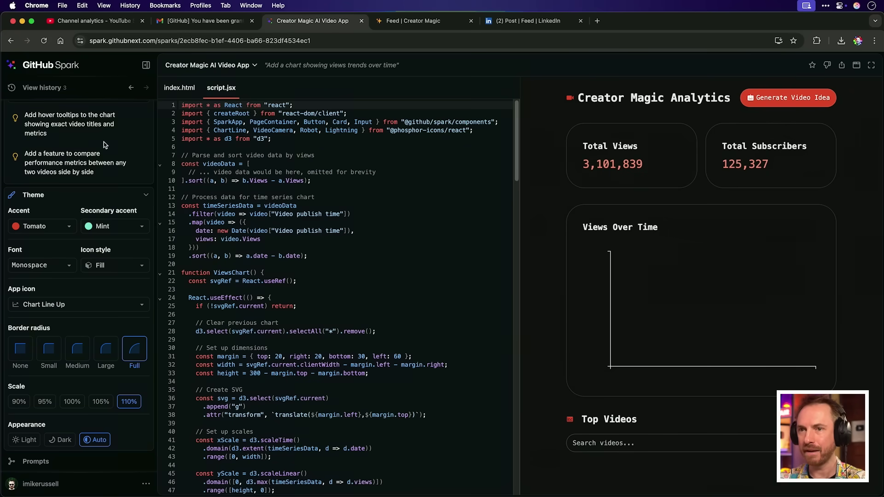
{"action": "left_click", "coordinate": [101, 195]}
{"action": "left_click", "coordinate": [57, 309]}
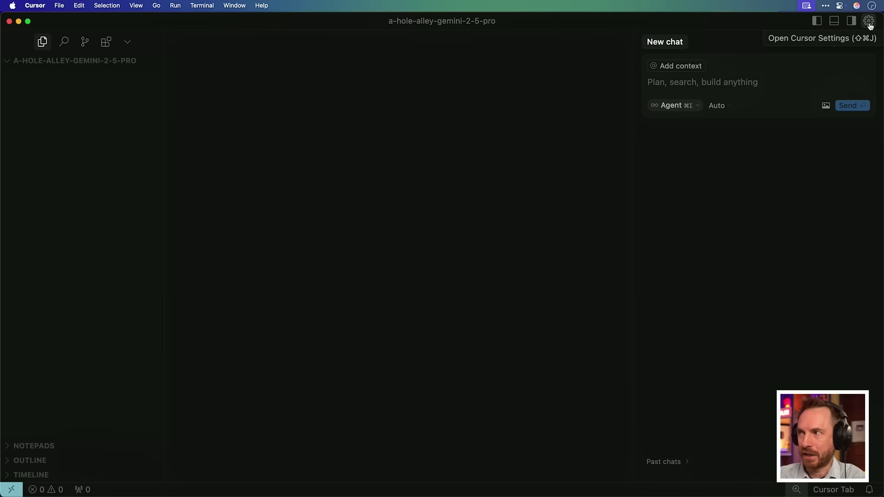
Enable gemini-2.5-pro-exp-03-25 in Cursor's model settings and list it in the chat's model selector.
{"action": "left_click", "coordinate": [868, 21]}
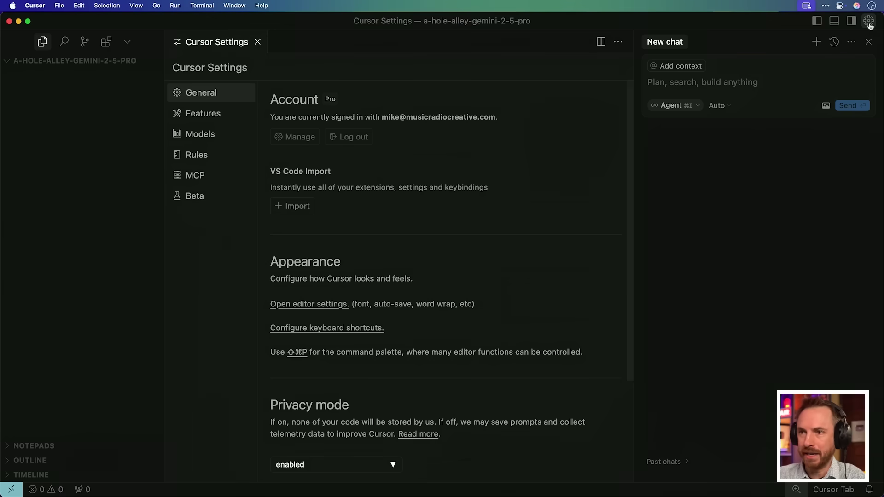
{"action": "left_click", "coordinate": [181, 132]}
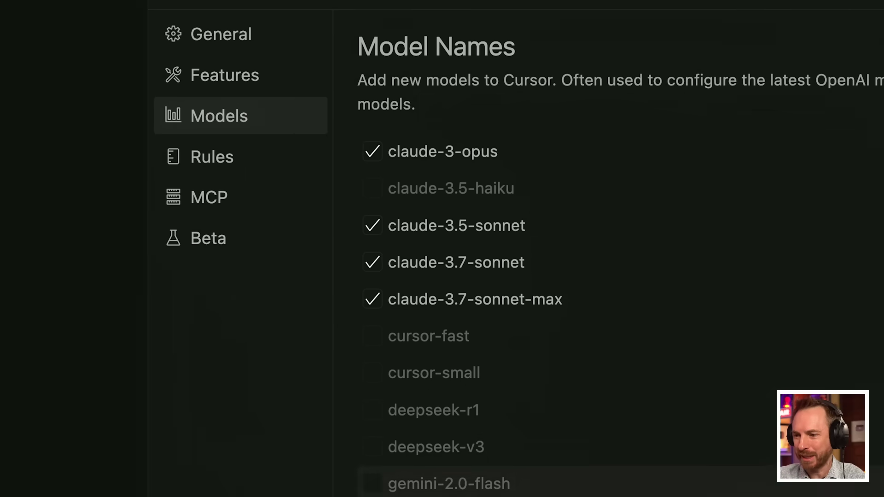
{"action": "scroll", "coordinate": [435, 395], "scroll_direction": "down", "scroll_amount": 2}
{"action": "scroll", "coordinate": [435, 395], "scroll_direction": "down", "scroll_amount": 3}
{"action": "scroll", "coordinate": [435, 395], "scroll_direction": "down", "scroll_amount": 5}
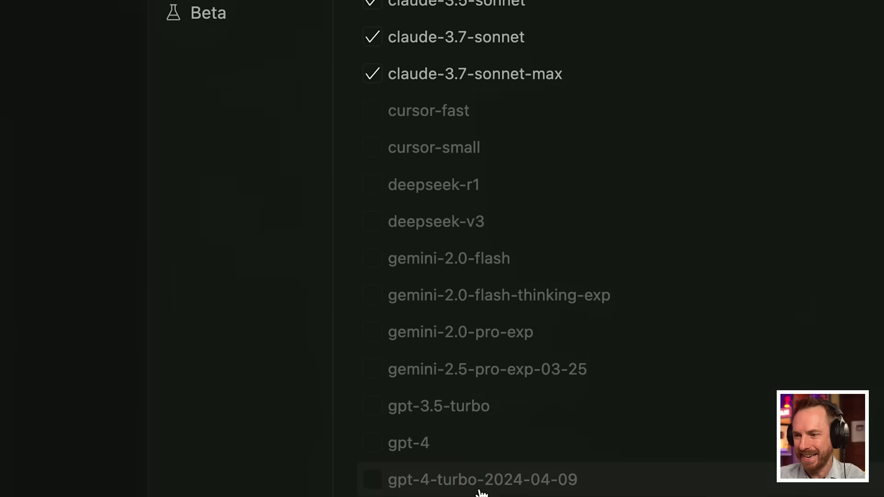
{"action": "left_click", "coordinate": [431, 378]}
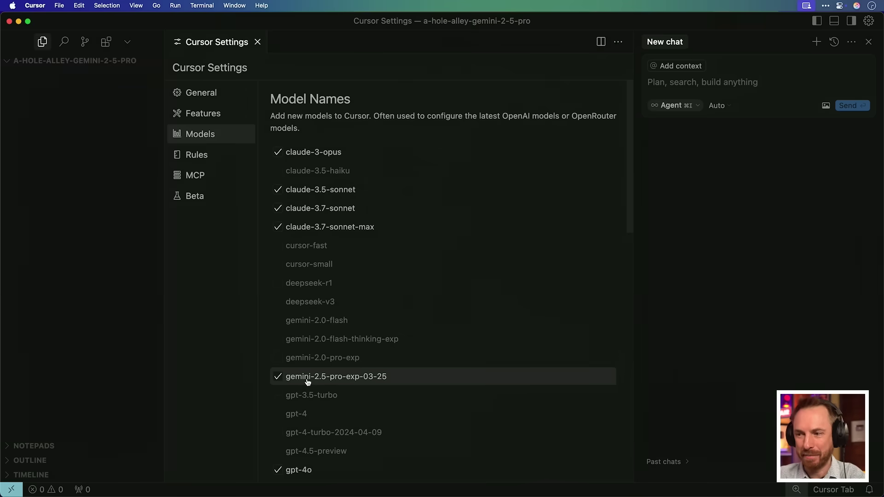
{"action": "left_click", "coordinate": [723, 107]}
{"action": "scroll", "coordinate": [726, 199], "scroll_direction": "down", "scroll_amount": 2}
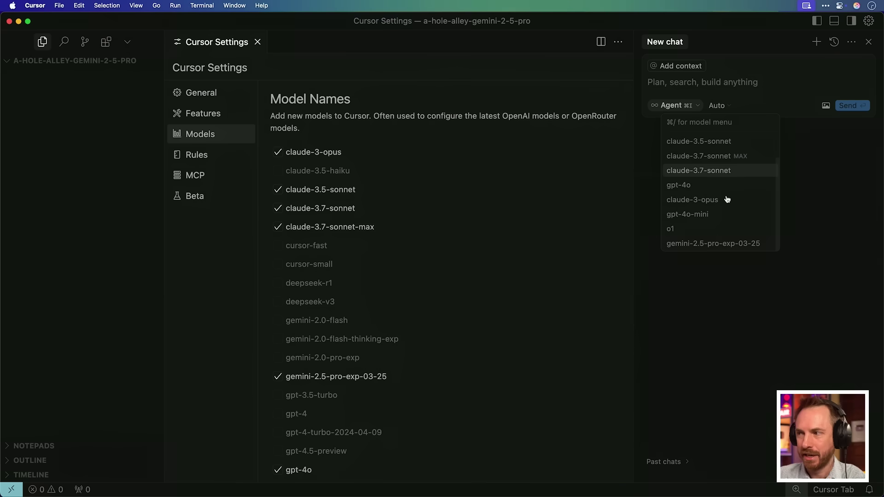
Use gemini-2.5-pro-exp-03-25 for chat and review its Three.js A-Hole Alley plan and code.
{"action": "left_click", "coordinate": [712, 244]}
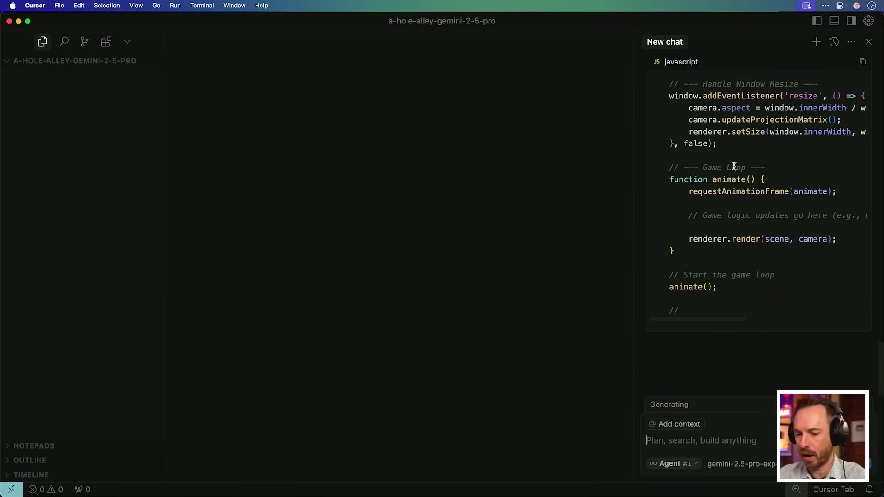
{"action": "scroll", "coordinate": [734, 171], "scroll_direction": "up", "scroll_amount": 10}
{"action": "scroll", "coordinate": [735, 175], "scroll_direction": "up", "scroll_amount": 10}
{"action": "scroll", "coordinate": [735, 176], "scroll_direction": "up", "scroll_amount": 10}
{"action": "scroll", "coordinate": [735, 176], "scroll_direction": "up", "scroll_amount": 10}
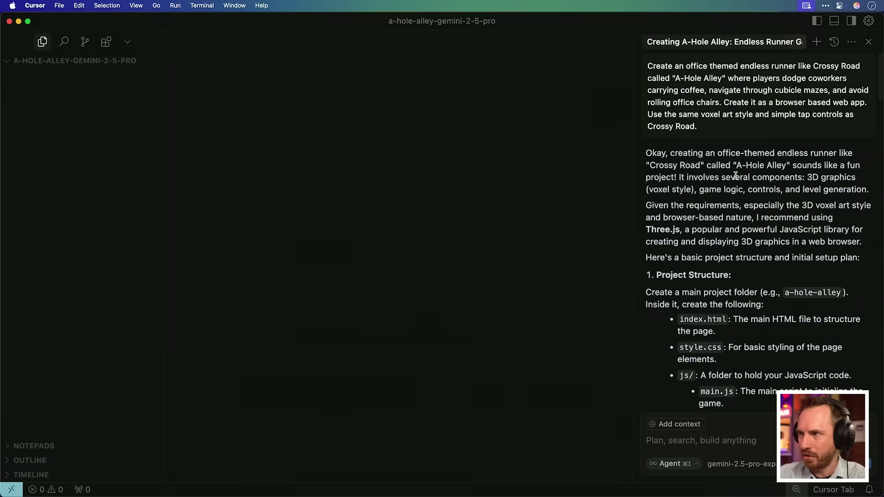
{"action": "scroll", "coordinate": [729, 172], "scroll_direction": "down", "scroll_amount": 5}
{"action": "scroll", "coordinate": [729, 172], "scroll_direction": "down", "scroll_amount": 2}
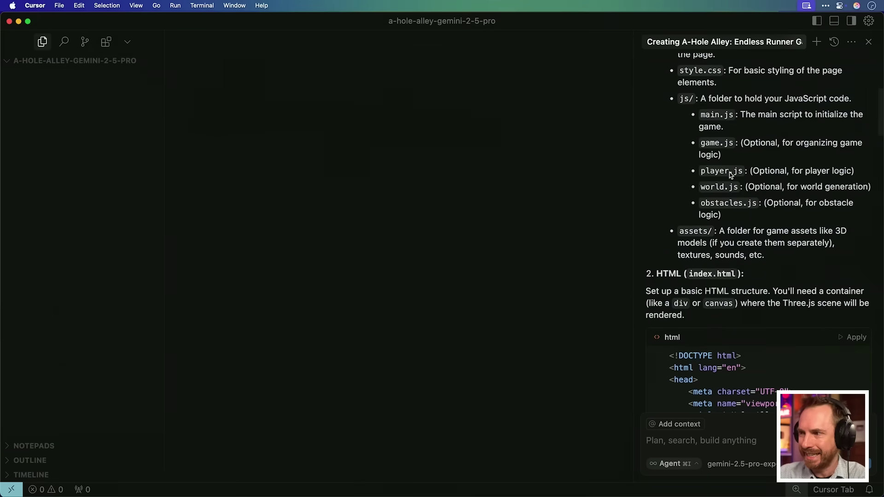
{"action": "scroll", "coordinate": [729, 172], "scroll_direction": "down", "scroll_amount": 4}
{"action": "scroll", "coordinate": [729, 172], "scroll_direction": "down", "scroll_amount": 2}
{"action": "scroll", "coordinate": [729, 173], "scroll_direction": "down", "scroll_amount": 4}
{"action": "scroll", "coordinate": [729, 172], "scroll_direction": "down", "scroll_amount": 4}
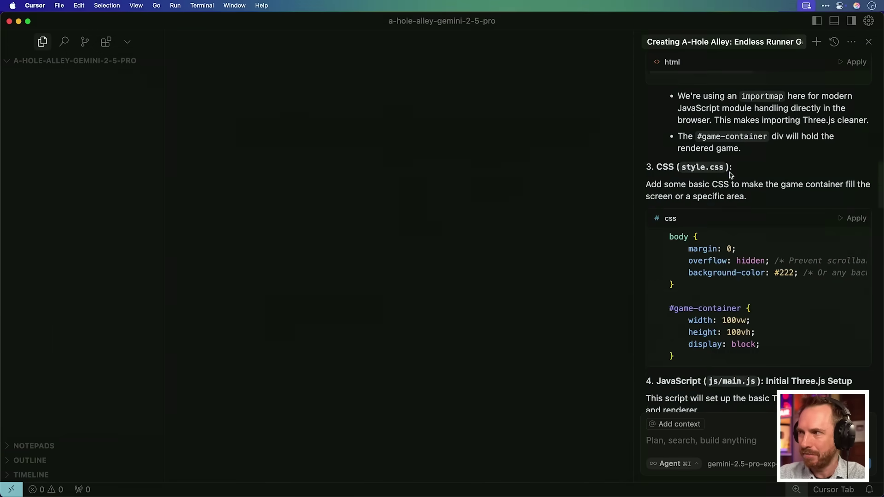
{"action": "scroll", "coordinate": [729, 172], "scroll_direction": "down", "scroll_amount": 5}
{"action": "scroll", "coordinate": [729, 173], "scroll_direction": "down", "scroll_amount": 5}
{"action": "scroll", "coordinate": [729, 172], "scroll_direction": "down", "scroll_amount": 5}
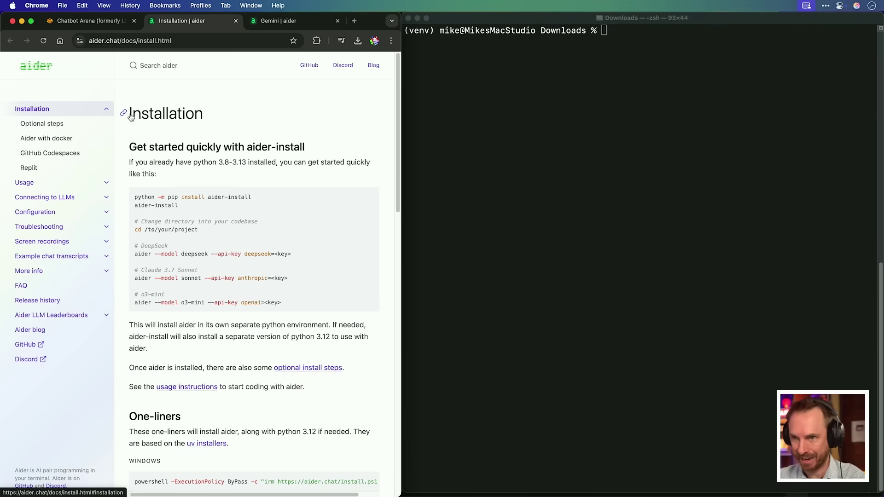
Select the aider-install pip command in the aider docs for copying.
{"action": "left_click_drag", "start_coordinate": [258, 199], "coordinate": [143, 193]}
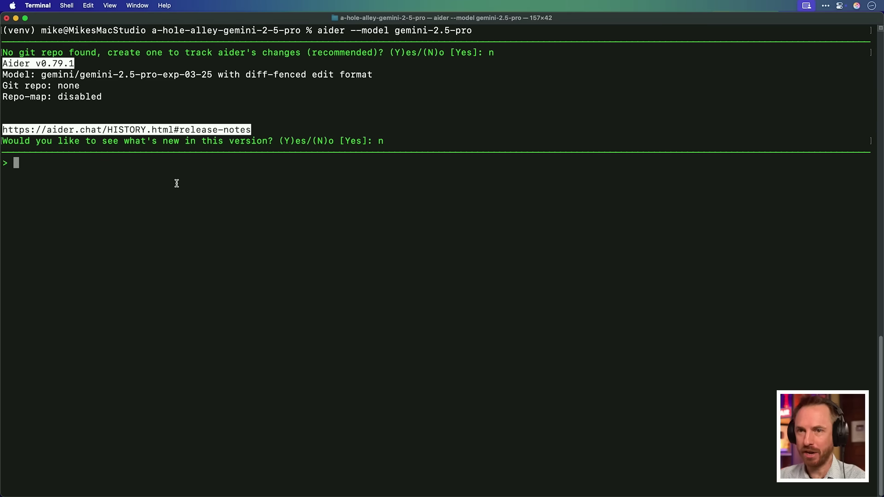
Submit the office-themed, Crossy Road style A-Hole Alley endless runner prompt to aider.
{"action": "type", "text": "Create an office themed endless runner like Crossy Road called \"A-Hole Alley\" where players dodge coworkers carrying coffee, navigate through cubicle mazes, and avoid rolling office chairs. Create it as a browser based web app. Use the same voxel art style and simple tap controls as Crossy Road."}
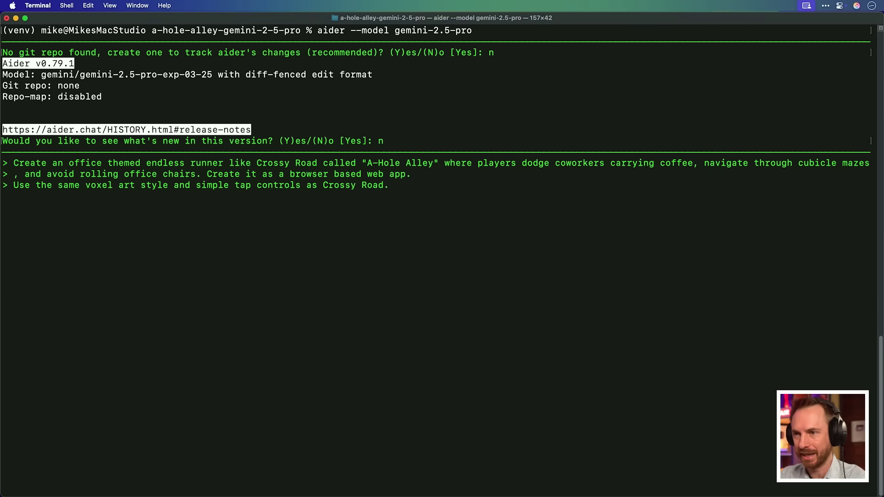
{"action": "key", "text": "Return"}
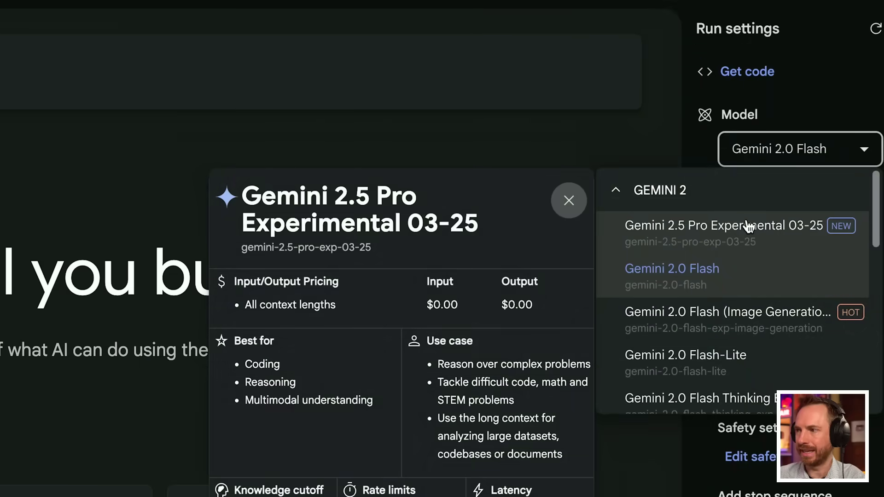
Select Gemini 2.5 Pro Experimental 03-25 and expand its Thoughts panel to follow its reasoning.
{"action": "left_click", "coordinate": [747, 226]}
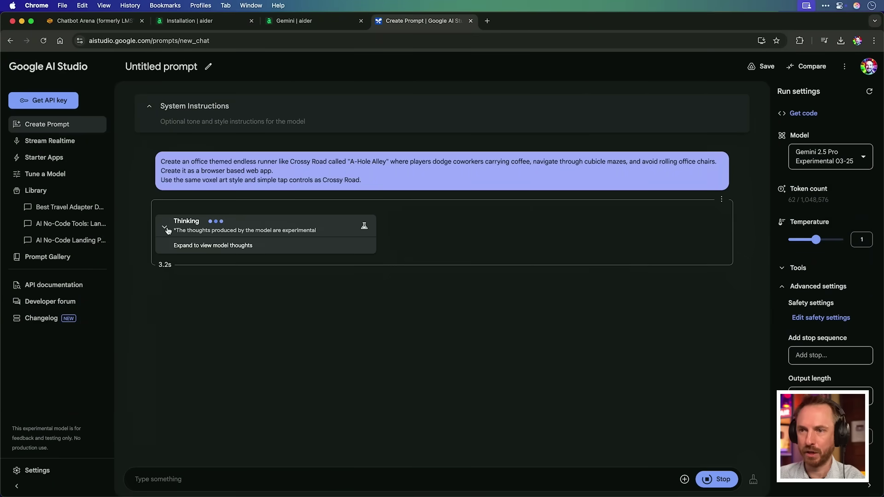
{"action": "left_click", "coordinate": [167, 230]}
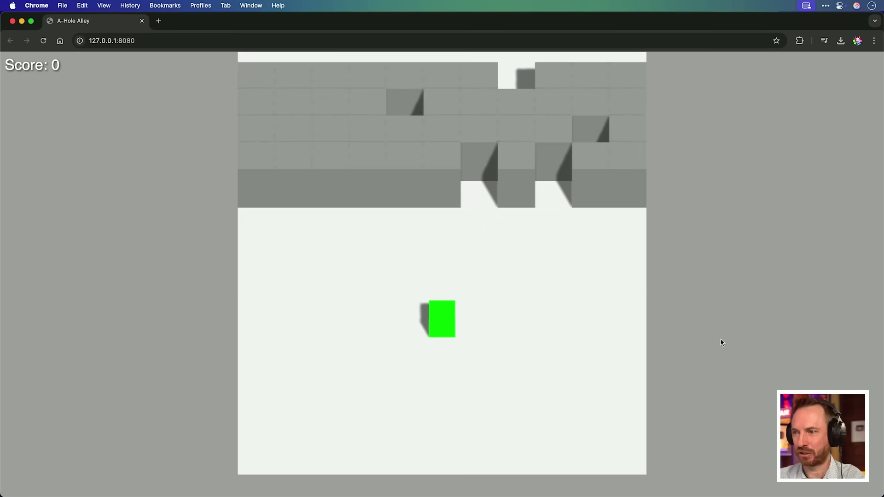
Play several A-Hole Alley rounds, retrying after crashes and steering the green cube with arrow keys.
{"action": "key", "text": "Left"}
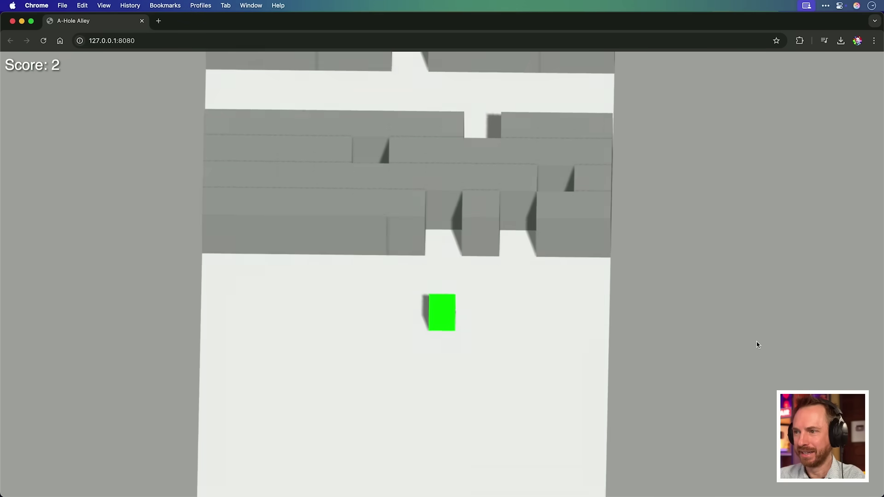
{"action": "key", "text": "Right"}
{"action": "key", "text": "Left"}
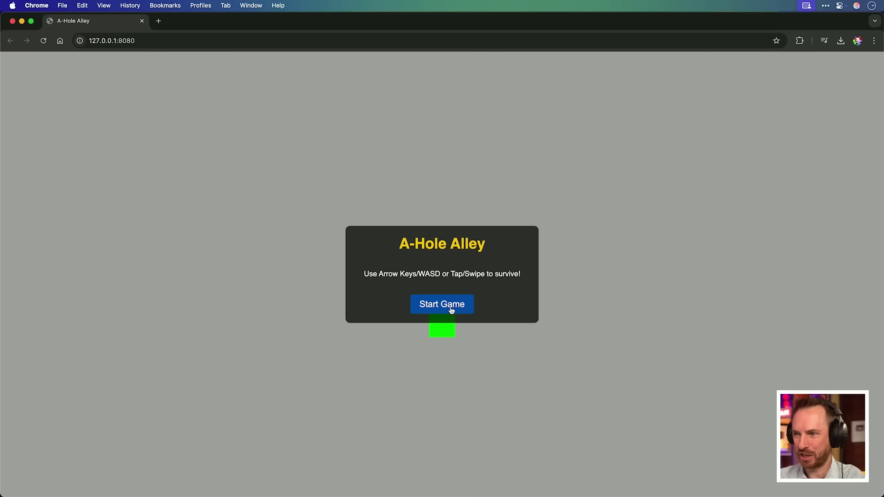
{"action": "left_click", "coordinate": [451, 310]}
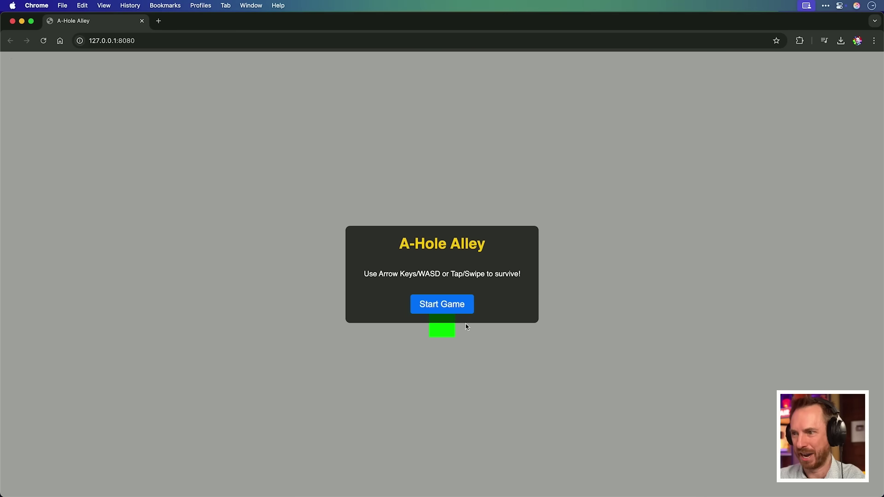
{"action": "left_click", "coordinate": [460, 306]}
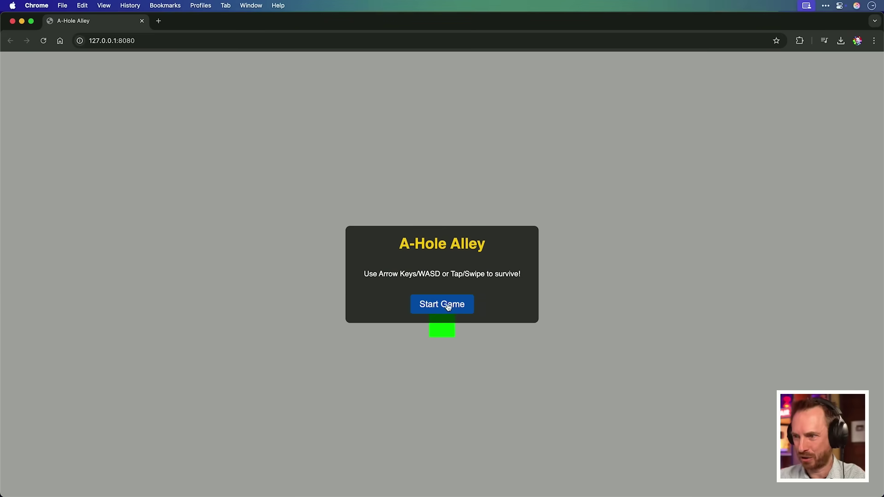
{"action": "left_click", "coordinate": [448, 304]}
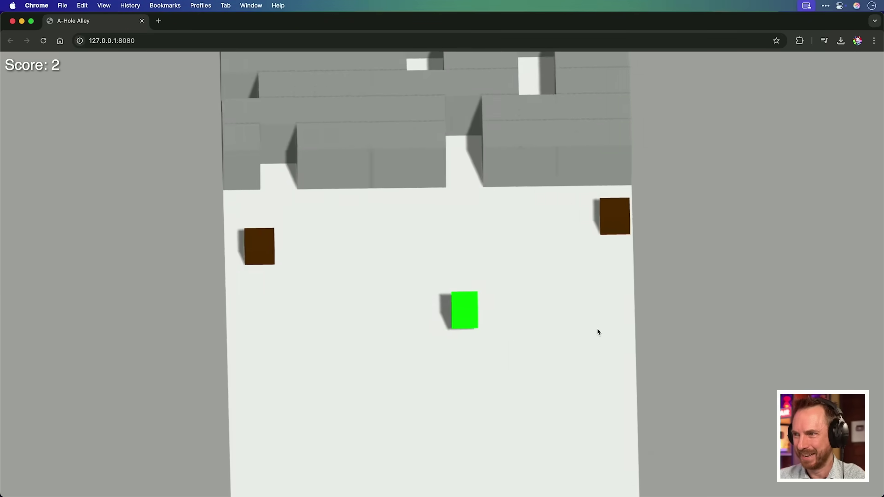
{"action": "key", "text": "Left"}
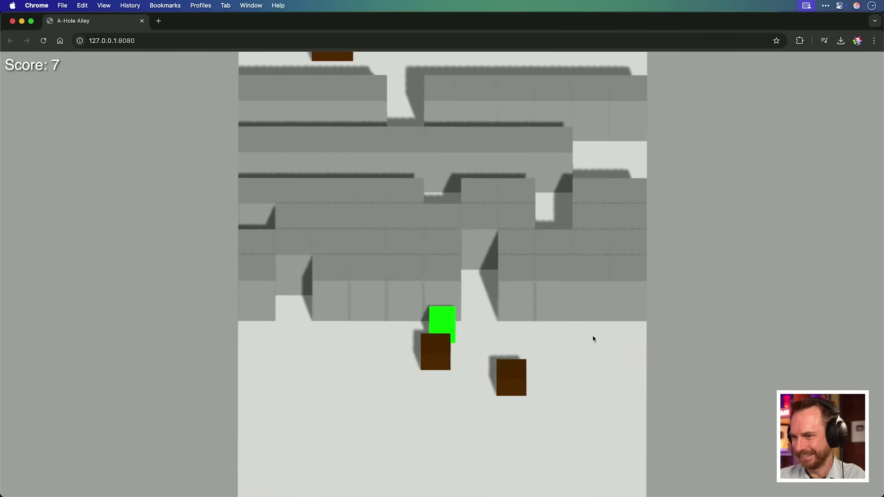
{"action": "key", "text": "Right"}
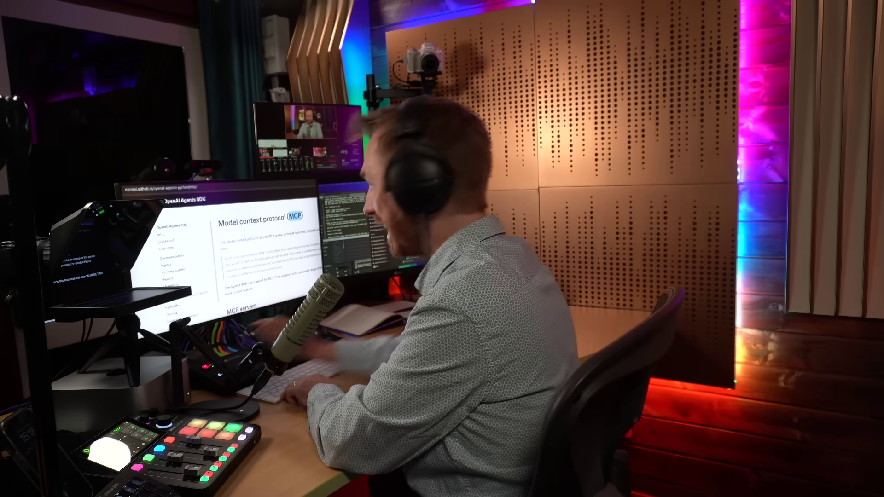
Scroll down through the OpenAI Agents SDK Model context protocol documentation.
{"action": "scroll", "coordinate": [330, 230], "scroll_direction": "down", "scroll_amount": 4}
{"action": "scroll", "coordinate": [340, 258], "scroll_direction": "down", "scroll_amount": 5}
{"action": "scroll", "coordinate": [354, 285], "scroll_direction": "down", "scroll_amount": 3}
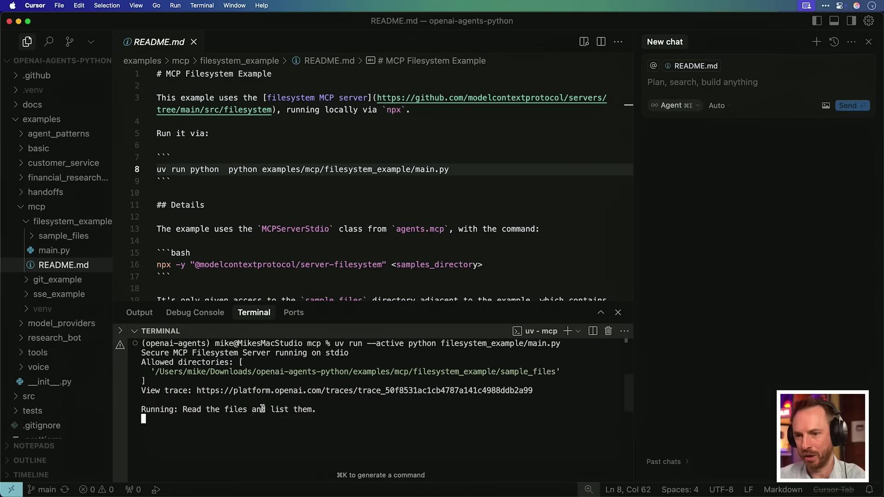
Expand sample_files and open favorite_books.txt, then favorite_songs.txt.
{"action": "left_click", "coordinate": [63, 236]}
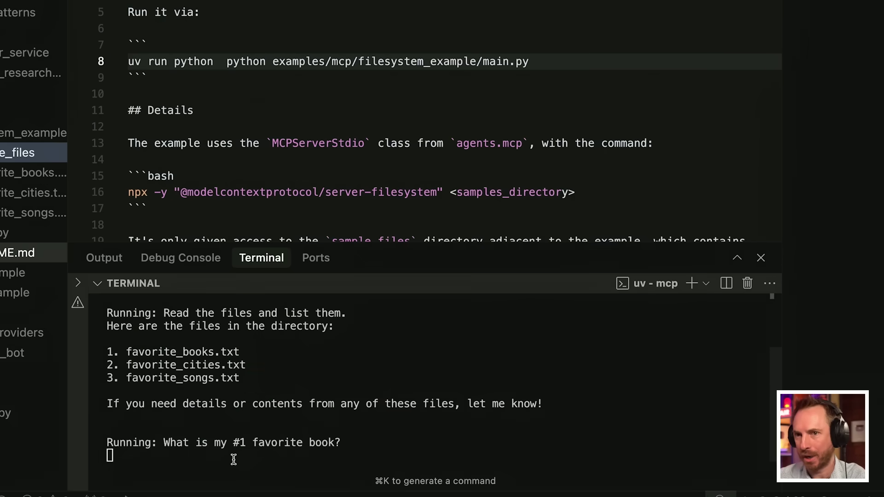
{"action": "left_click", "coordinate": [95, 252]}
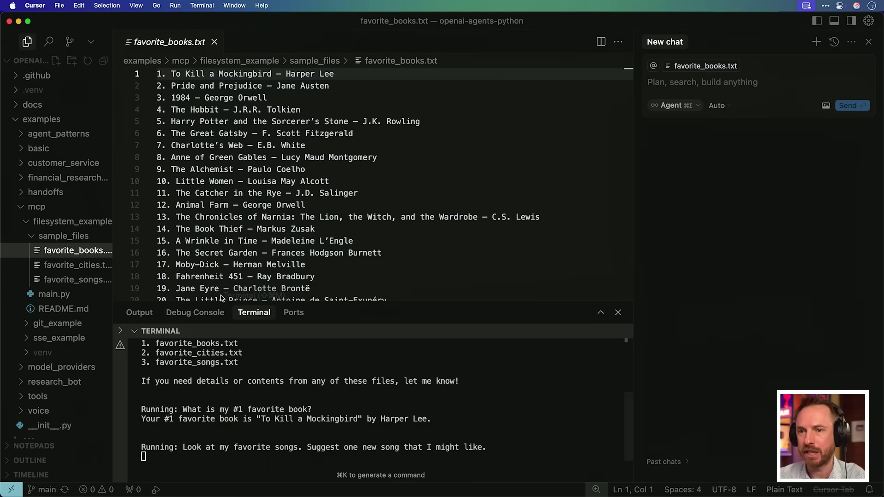
{"action": "left_click", "coordinate": [68, 280]}
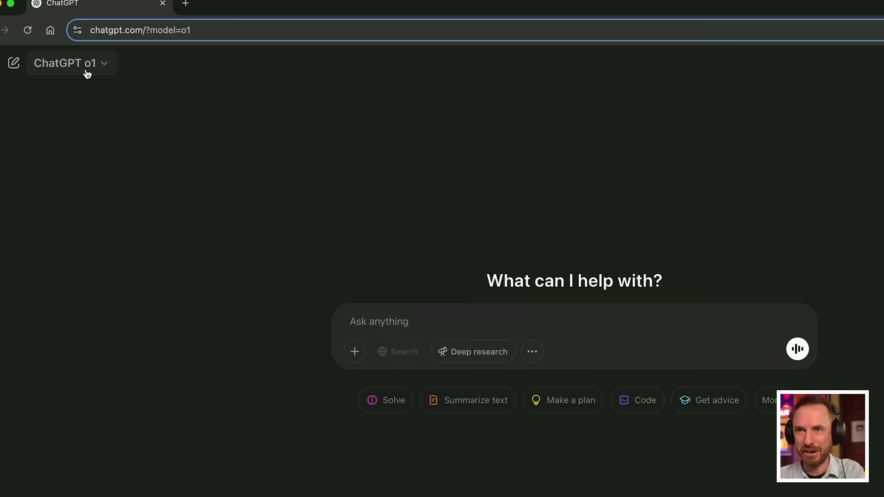
Switch to GPT-4o and pick the shark thumbnail in Downloads, previewing it and the portrait.
{"action": "left_click", "coordinate": [86, 69]}
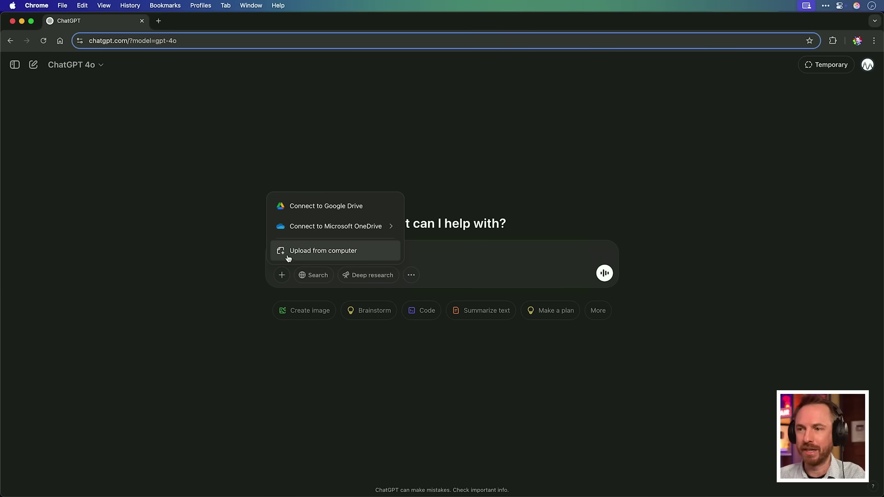
{"action": "left_click", "coordinate": [286, 252]}
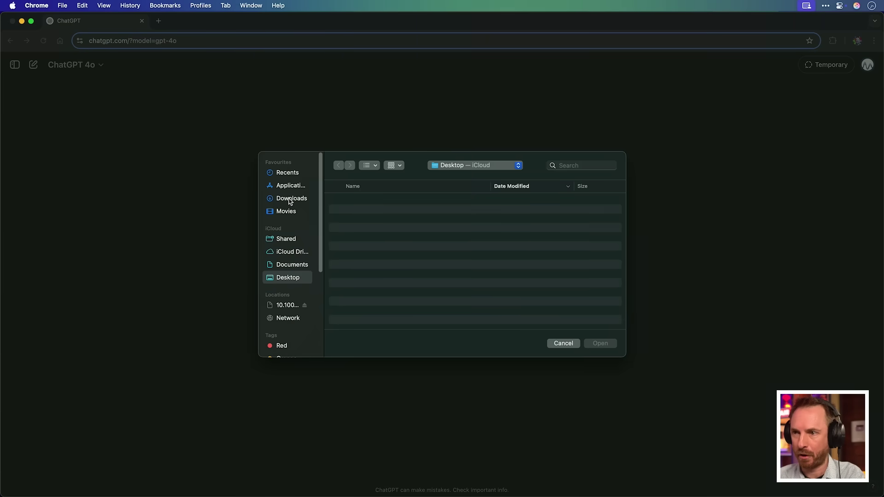
{"action": "left_click", "coordinate": [289, 199]}
{"action": "left_click", "coordinate": [360, 220]}
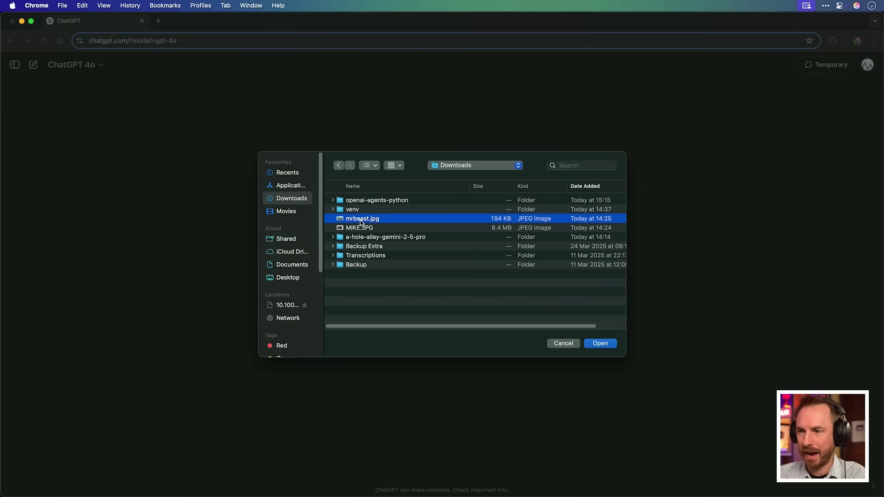
{"action": "key", "text": "space"}
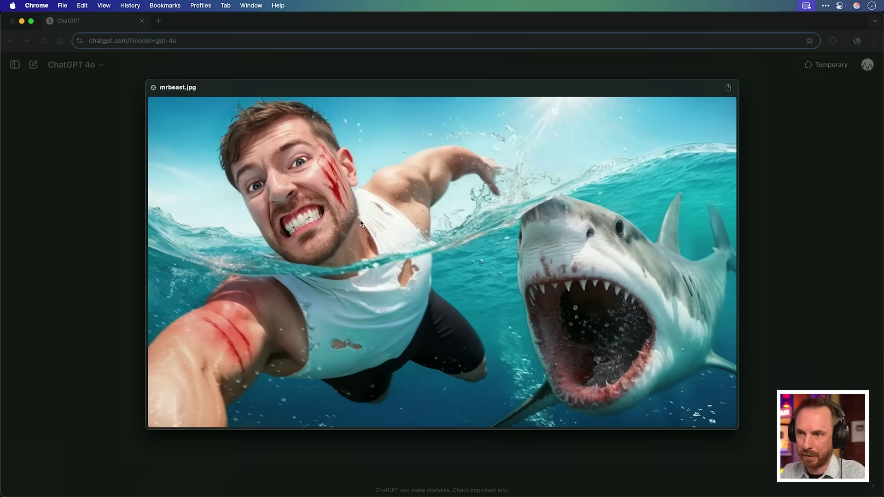
{"action": "key", "text": "Up"}
{"action": "key", "text": "space"}
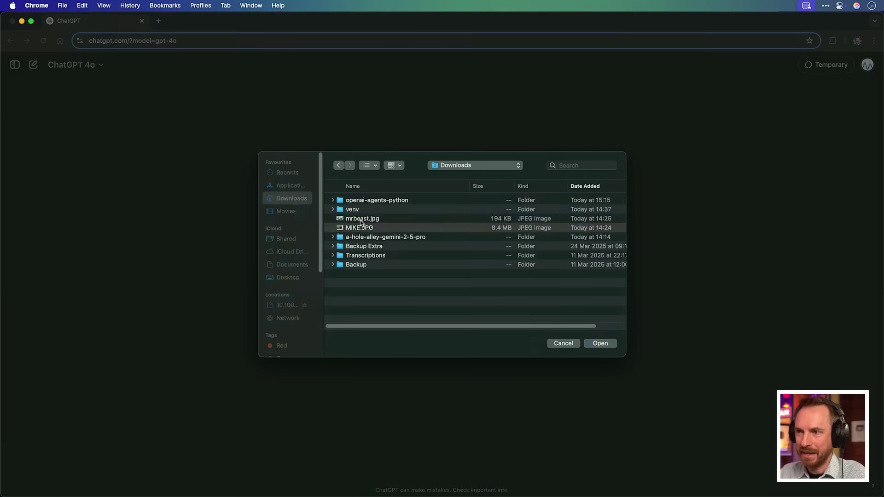
Attach the thumbnail and portrait, then send 'Swap the face on this YouTube thumbnail to this person'.
{"action": "left_click", "coordinate": [360, 220], "text": "super"}
{"action": "key", "text": "Return"}
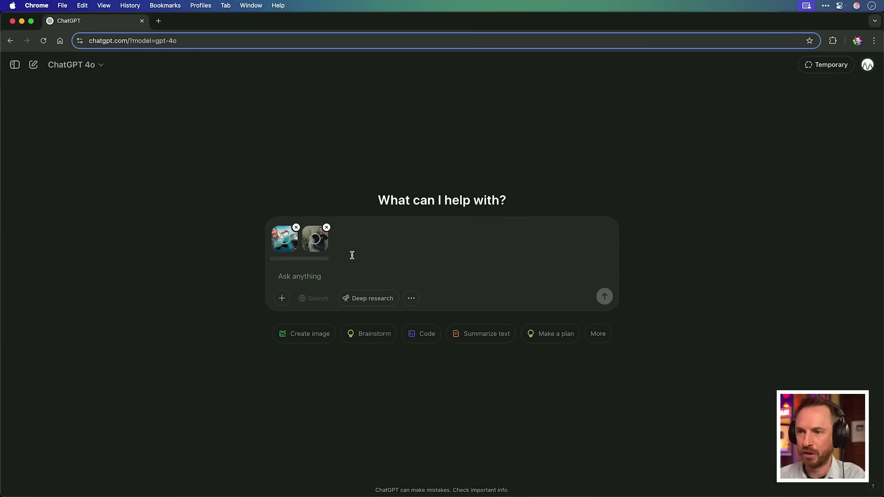
{"action": "type", "text": "Swap the face on this YouTube thumbnail to this person"}
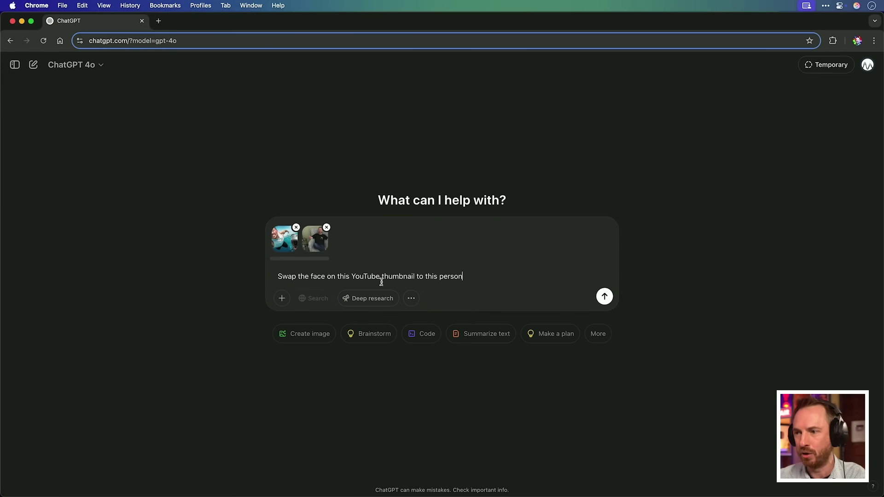
{"action": "left_click", "coordinate": [599, 300]}
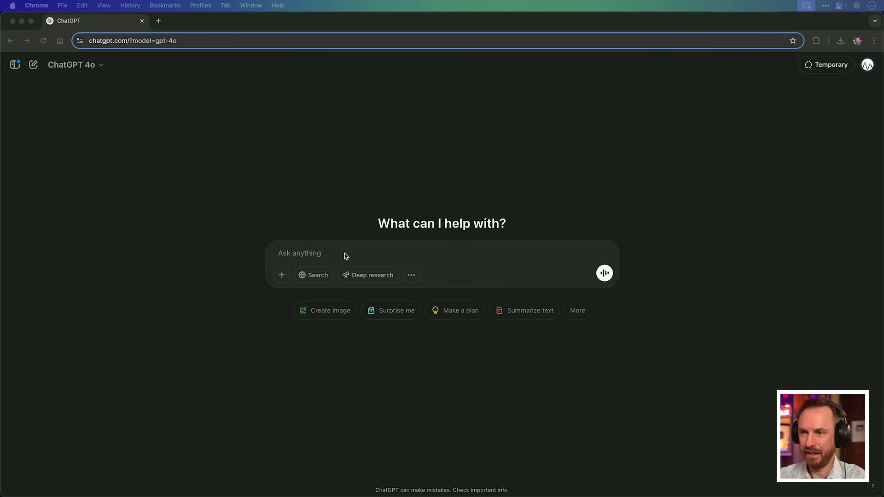
Attach MIKE.JPG and creator-magic-logo.png, then send the 'Creator Magic 2025' memorial coin prompt with #ffb02e.
{"action": "left_click", "coordinate": [282, 275]}
{"action": "left_click", "coordinate": [293, 250]}
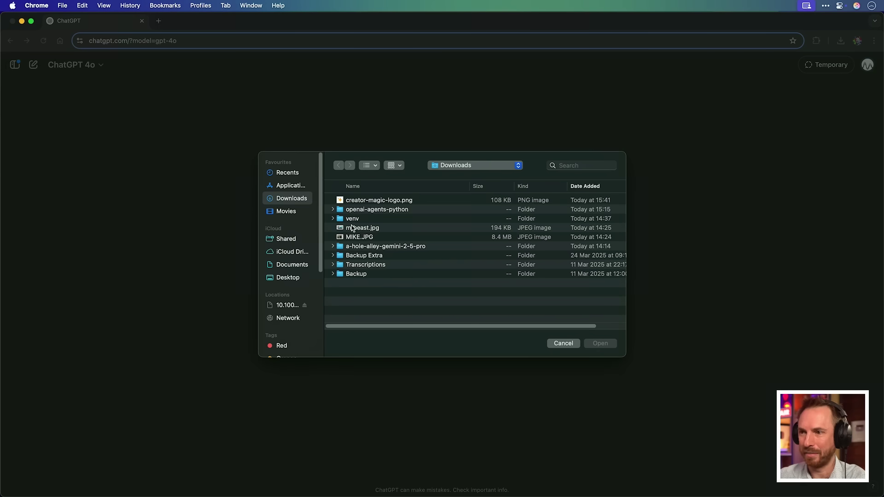
{"action": "left_click", "coordinate": [359, 236]}
{"action": "left_click", "coordinate": [366, 202], "text": "super"}
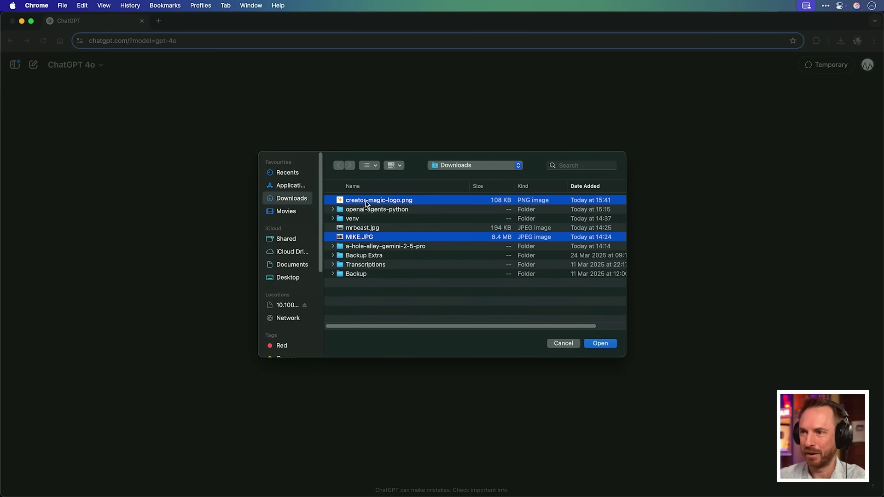
{"action": "key", "text": "Return"}
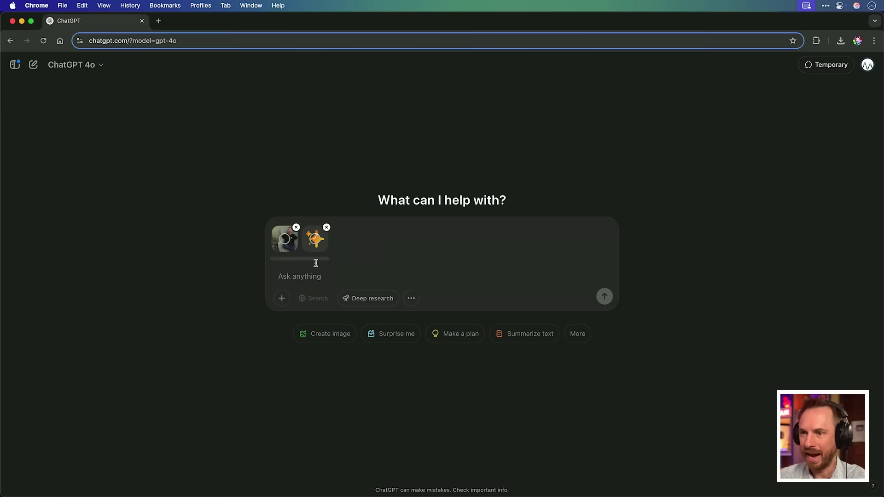
{"action": "type", "text": "create a memorial coin based on these assets use hex code #ffb02e include text \"Creator Magic 2025\""}
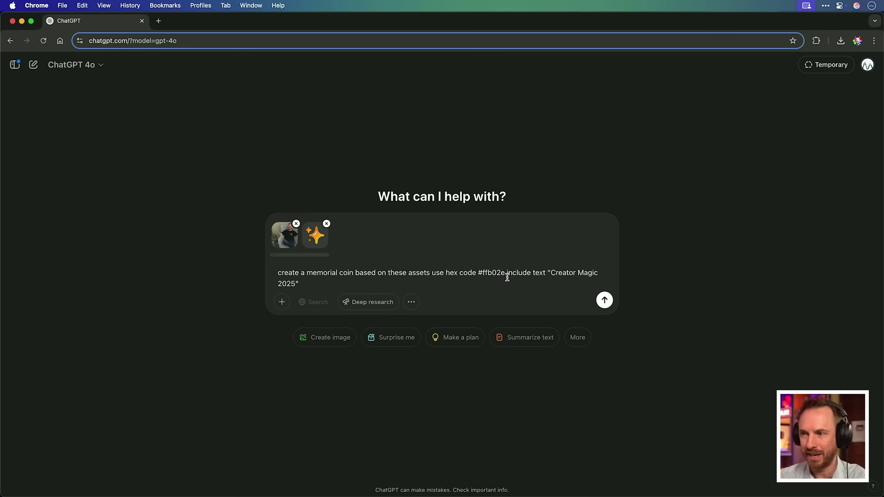
{"action": "key", "text": "Return"}
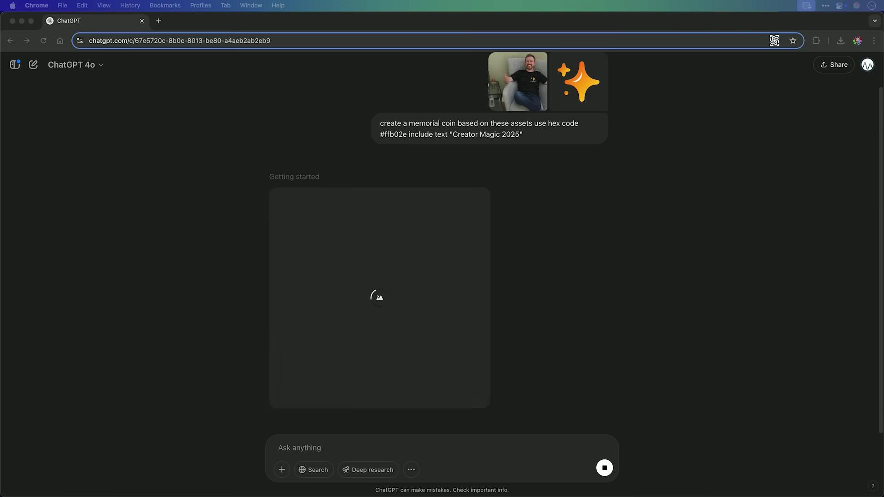